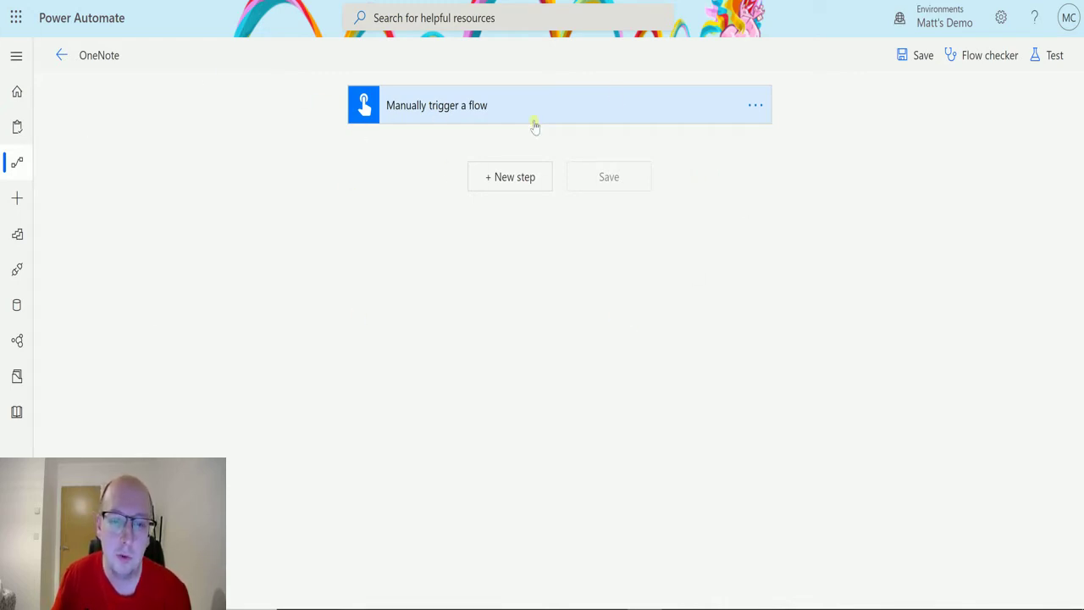
- Add the OneNote (Business) 'Get pages for a specific section' action after the manual trigger
{"action": "left_click", "coordinate": [503, 179]}
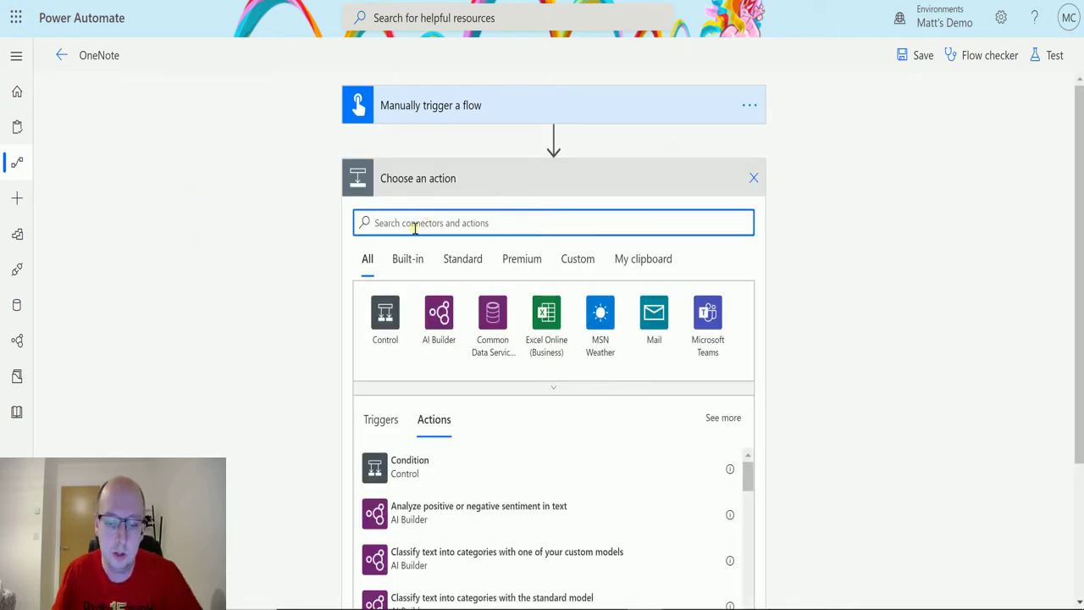
{"action": "type", "text": "oneNote"}
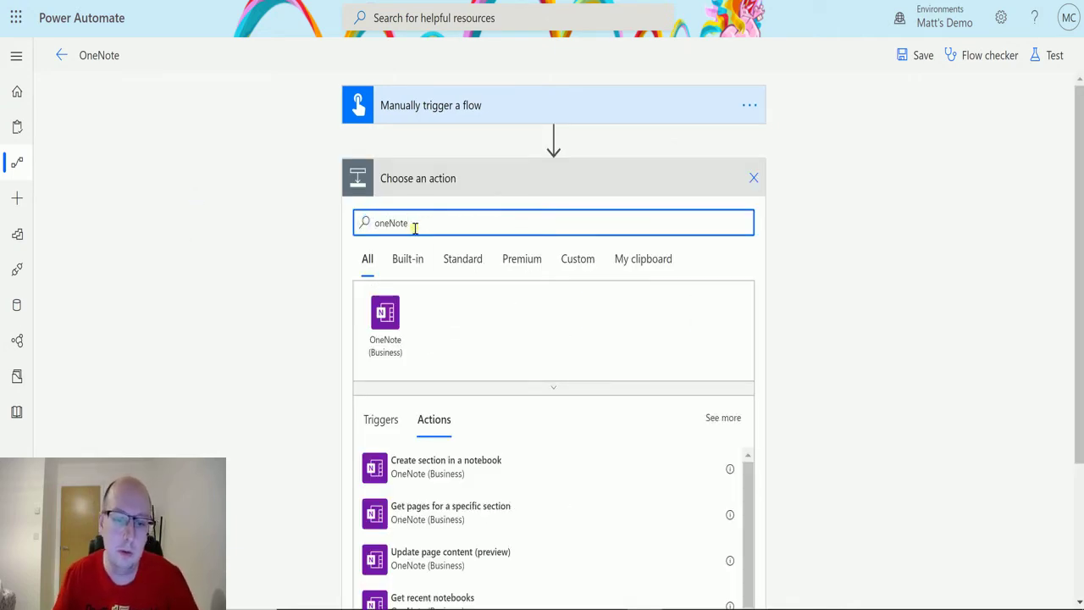
{"action": "left_click", "coordinate": [388, 317]}
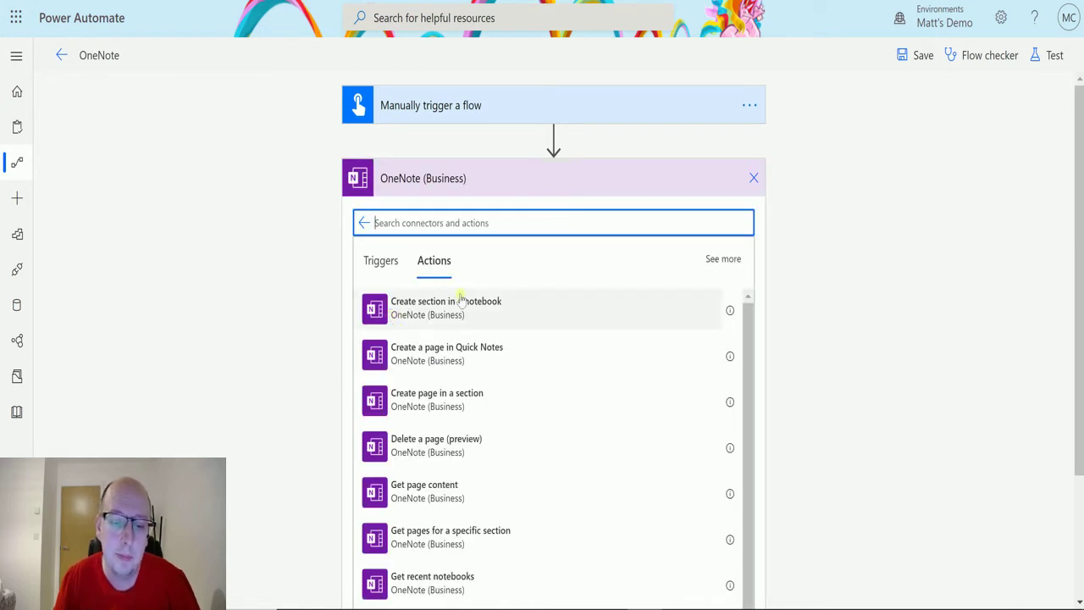
{"action": "scroll", "coordinate": [475, 300], "scroll_direction": "down", "scroll_amount": 2}
{"action": "scroll", "coordinate": [521, 293], "scroll_direction": "down", "scroll_amount": 1}
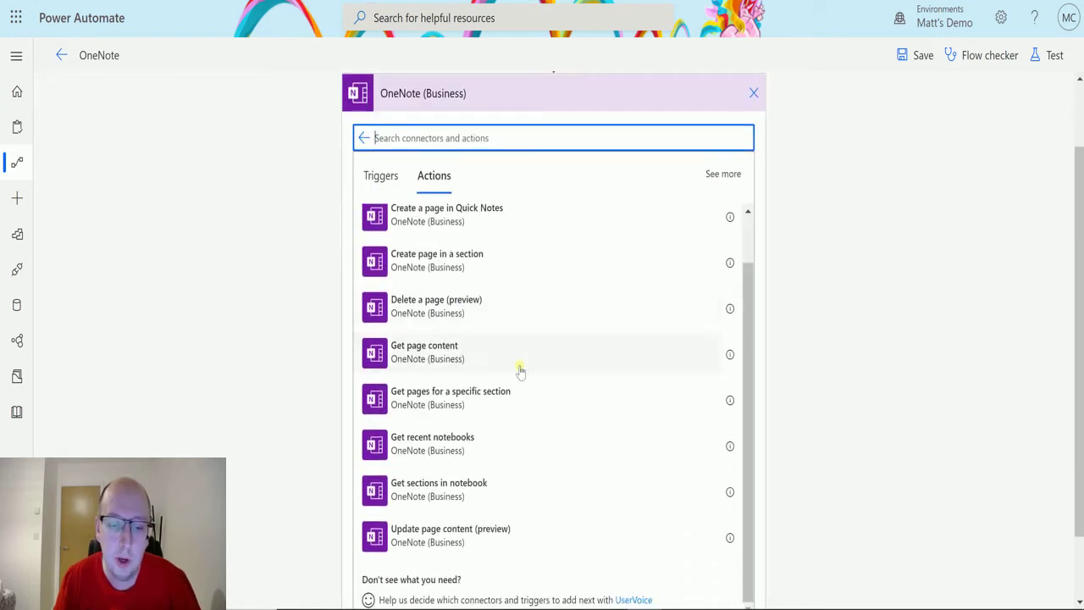
{"action": "left_click", "coordinate": [495, 405]}
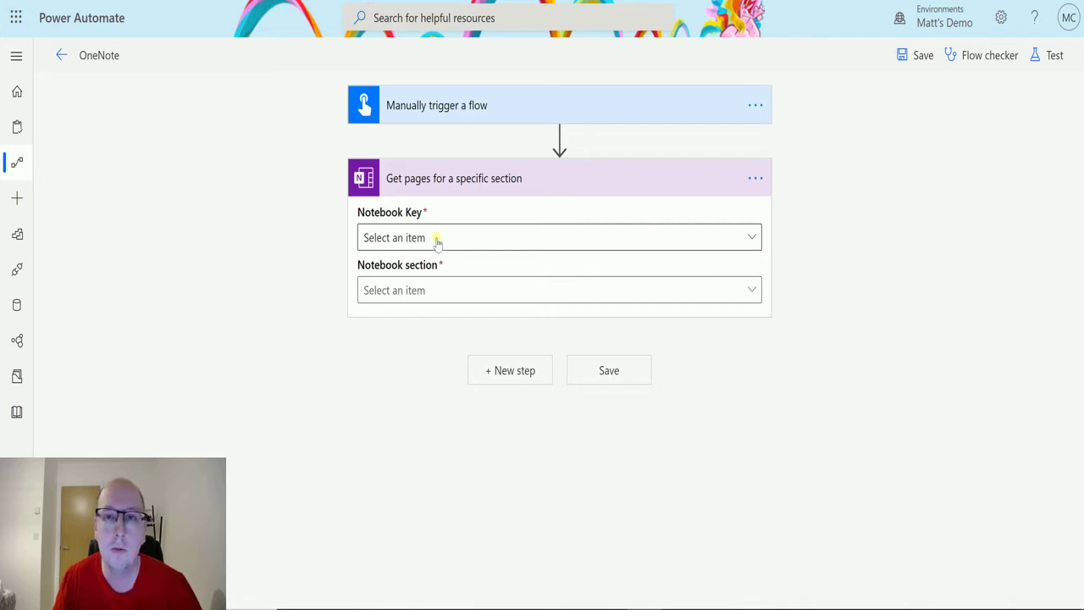
- Set Notebook Key to MCJ Notebook and Notebook section to Section 2
{"action": "left_click", "coordinate": [436, 240]}
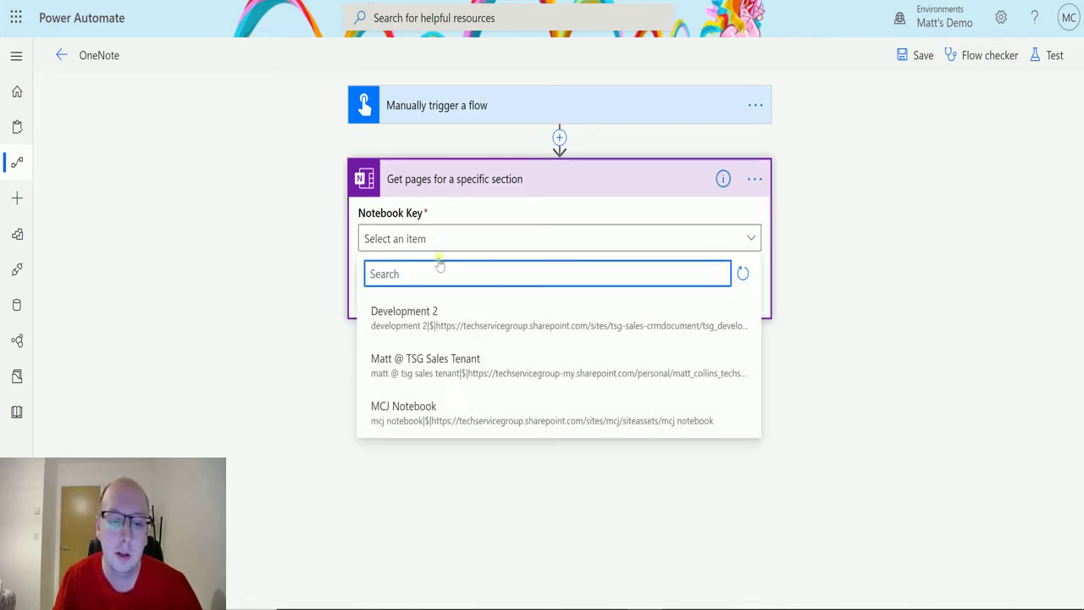
{"action": "left_click", "coordinate": [406, 418]}
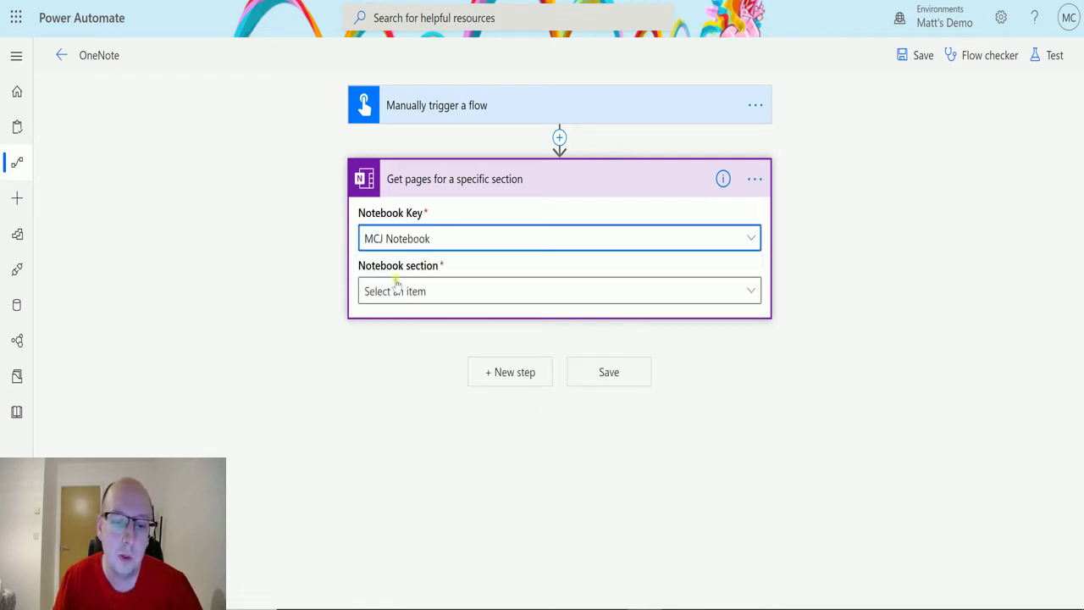
{"action": "left_click", "coordinate": [454, 293]}
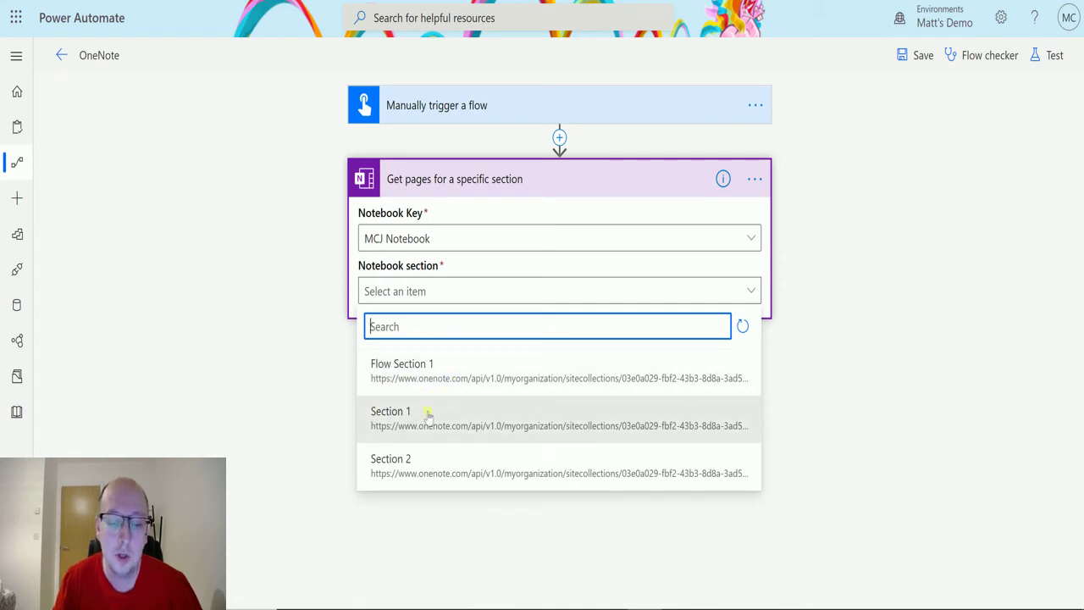
{"action": "left_click", "coordinate": [414, 480]}
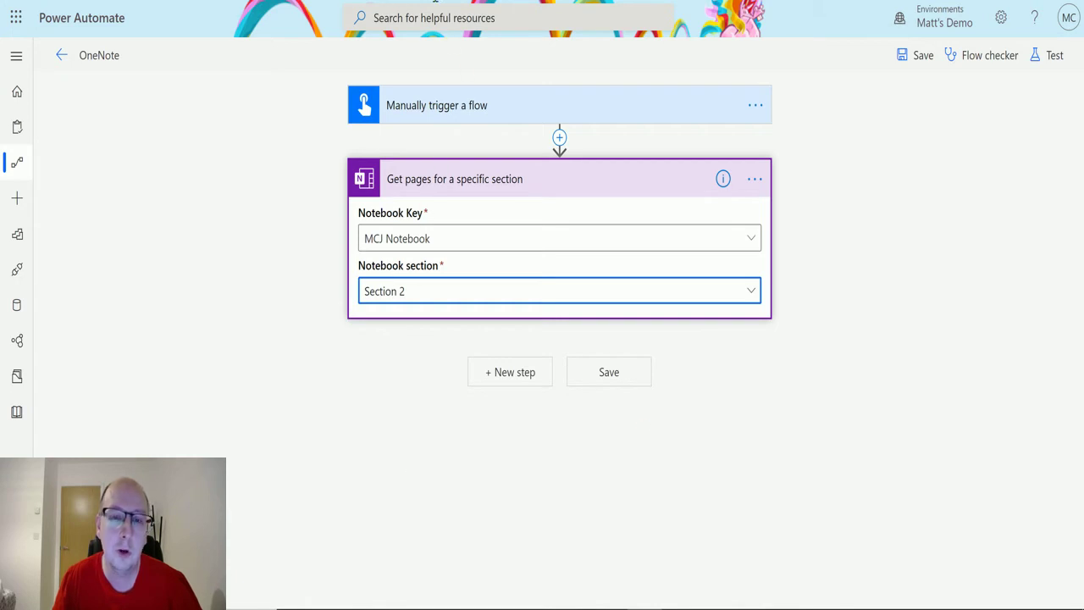
{"action": "key", "text": "alt+Tab"}
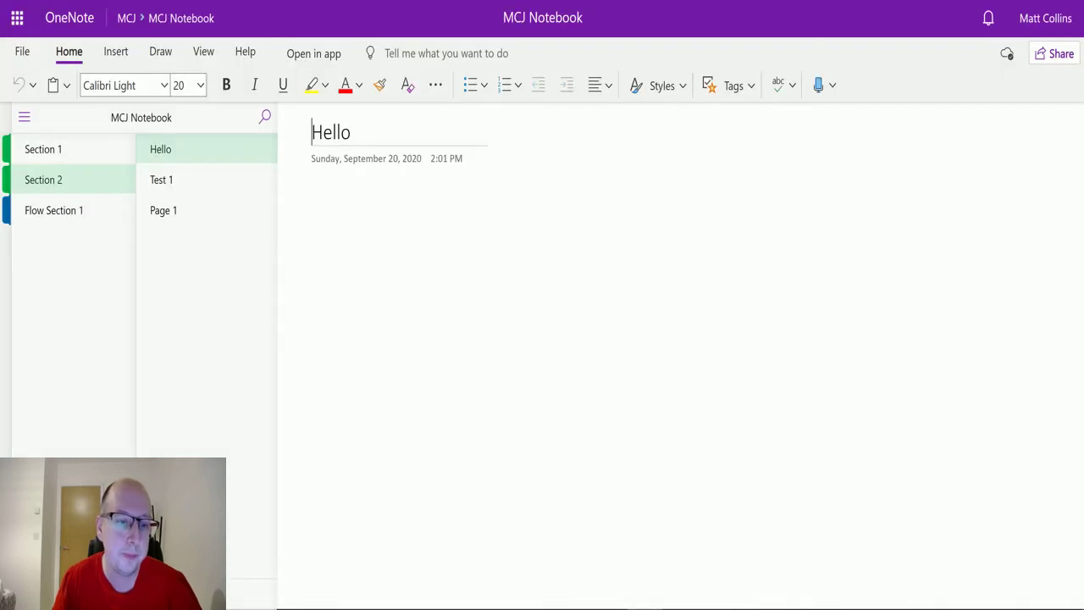
{"action": "left_click", "coordinate": [56, 154]}
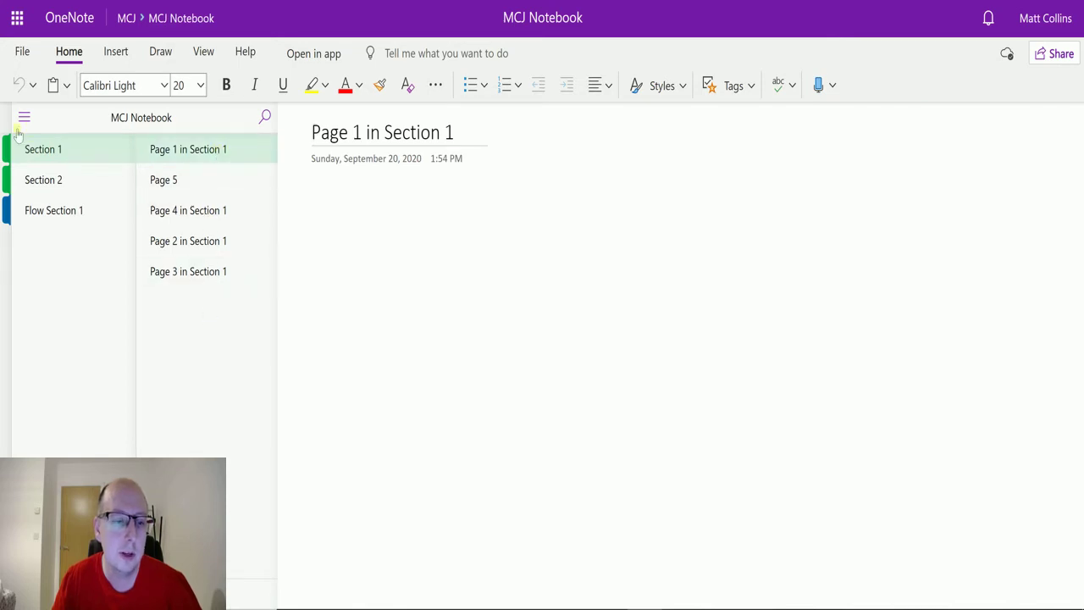
{"action": "left_click", "coordinate": [68, 184]}
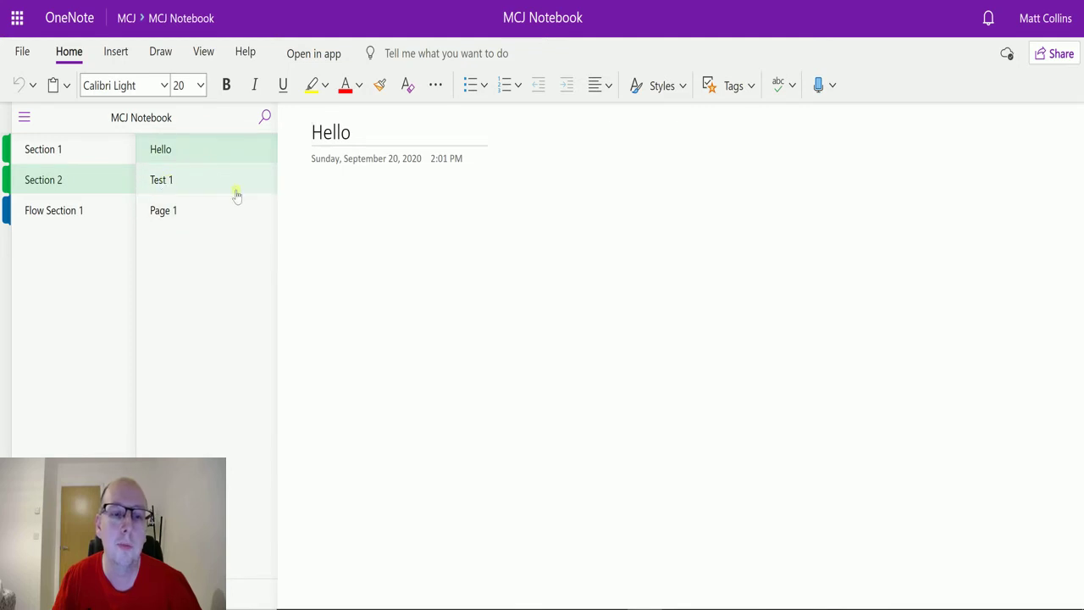
{"action": "left_click", "coordinate": [191, 182]}
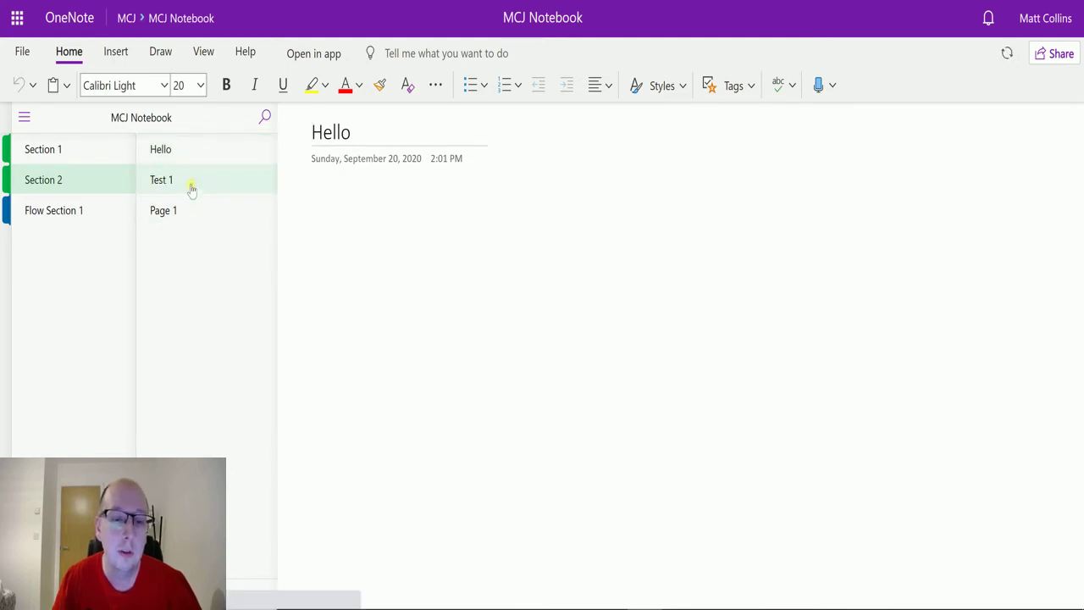
{"action": "left_click", "coordinate": [188, 212]}
{"action": "left_click", "coordinate": [185, 146]}
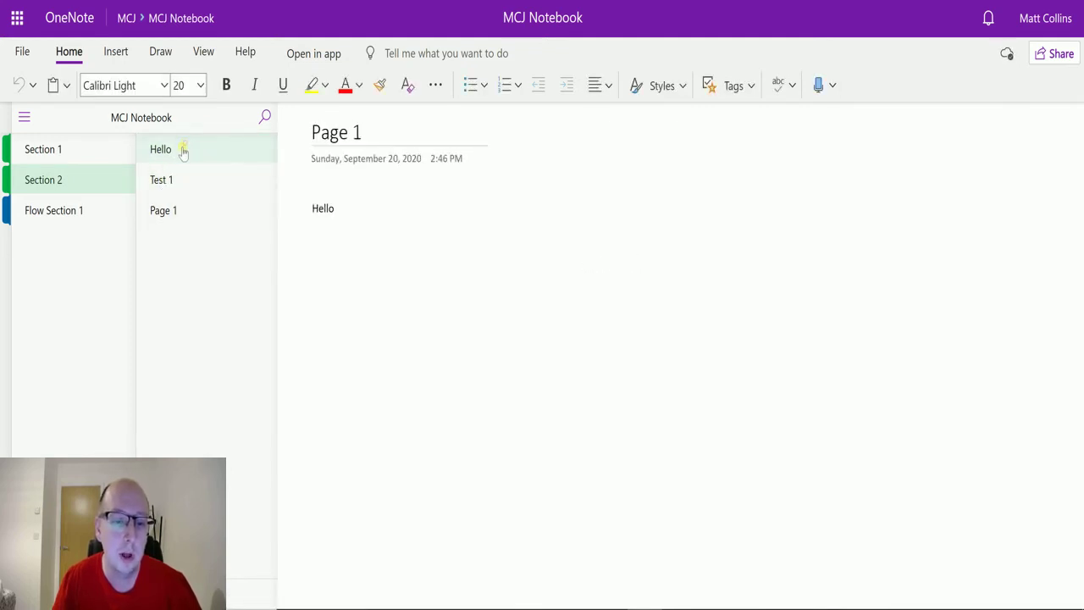
{"action": "left_click", "coordinate": [167, 213]}
{"action": "left_click", "coordinate": [193, 150]}
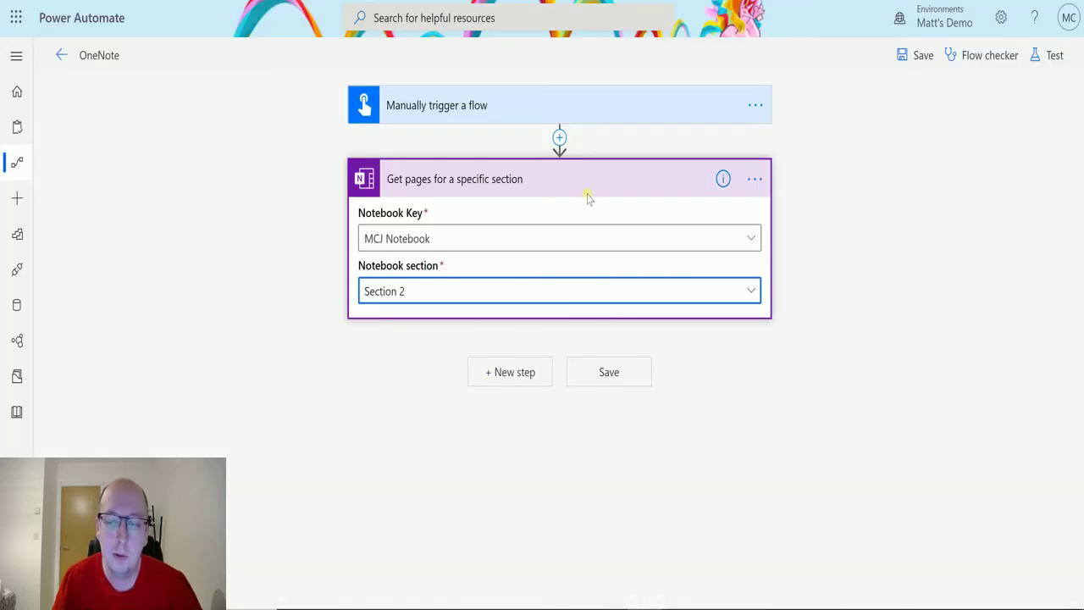
- Save the flow and run a manual test
{"action": "left_click", "coordinate": [1052, 57]}
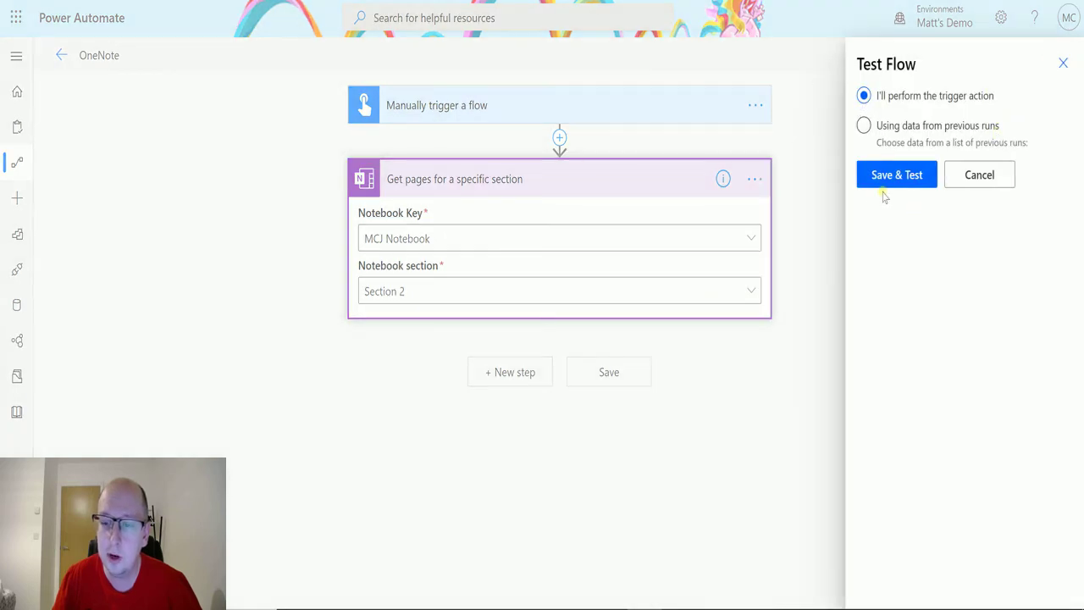
{"action": "left_click", "coordinate": [903, 176]}
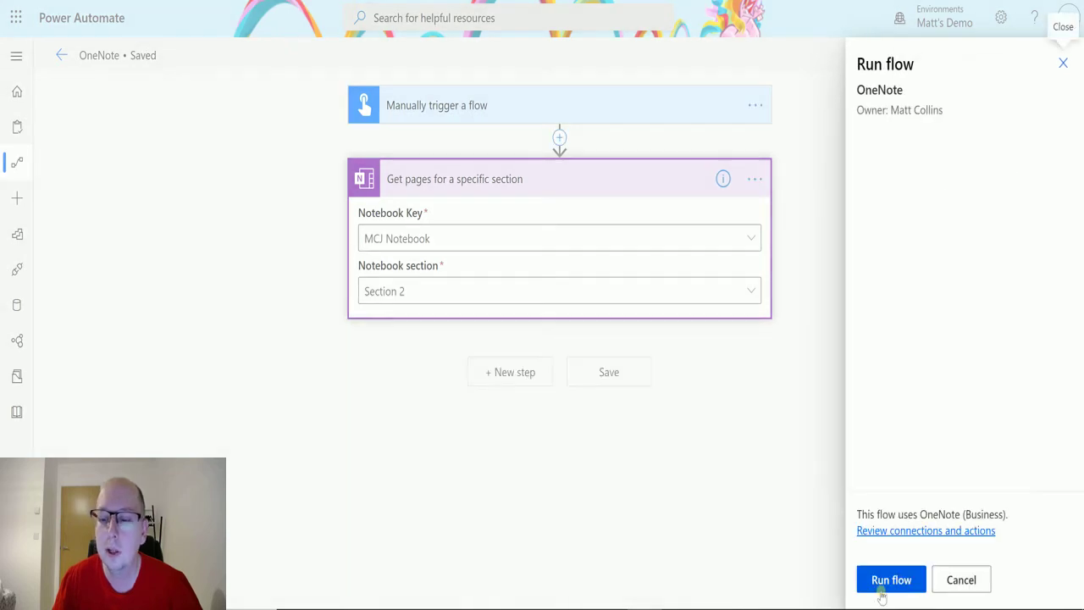
{"action": "left_click", "coordinate": [883, 581]}
{"action": "left_click", "coordinate": [885, 581]}
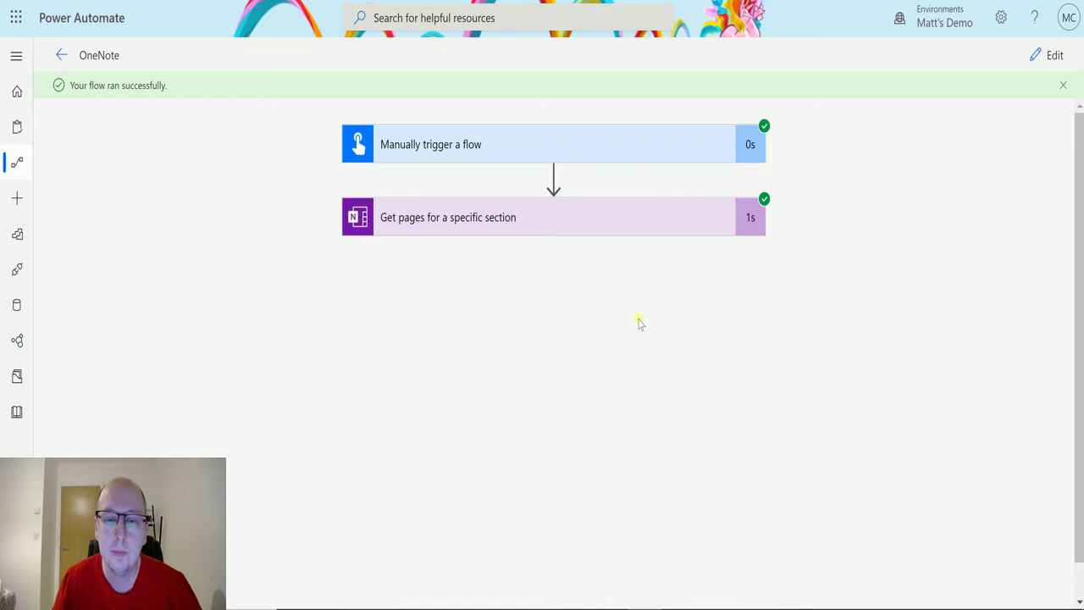
- Expand the get-pages step's results and show its raw JSON outputs
{"action": "left_click", "coordinate": [556, 227]}
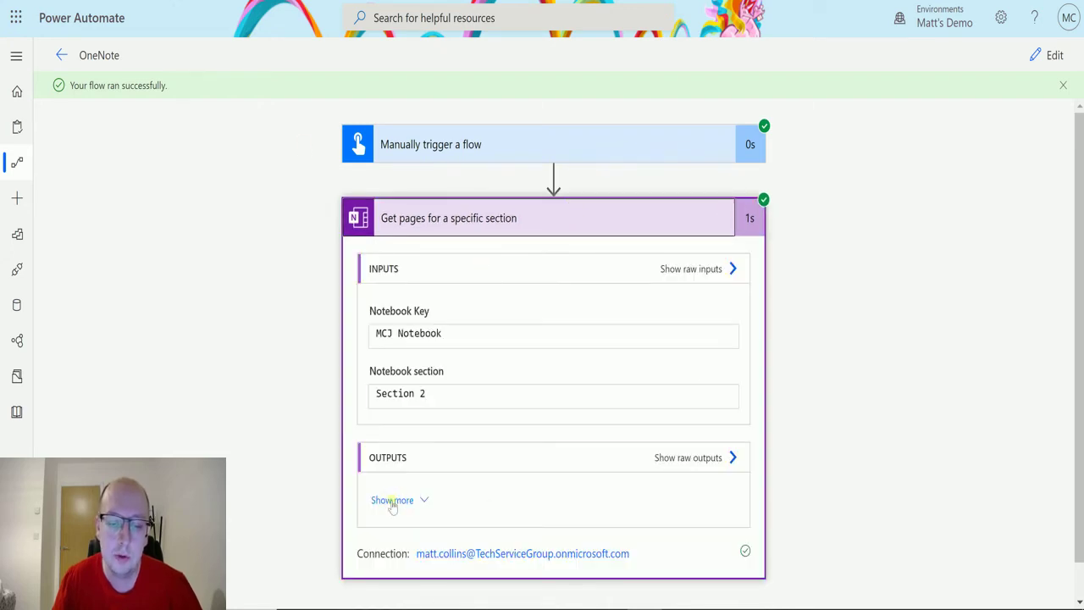
{"action": "scroll", "coordinate": [381, 471], "scroll_direction": "down", "scroll_amount": 1}
{"action": "scroll", "coordinate": [381, 469], "scroll_direction": "down", "scroll_amount": 1}
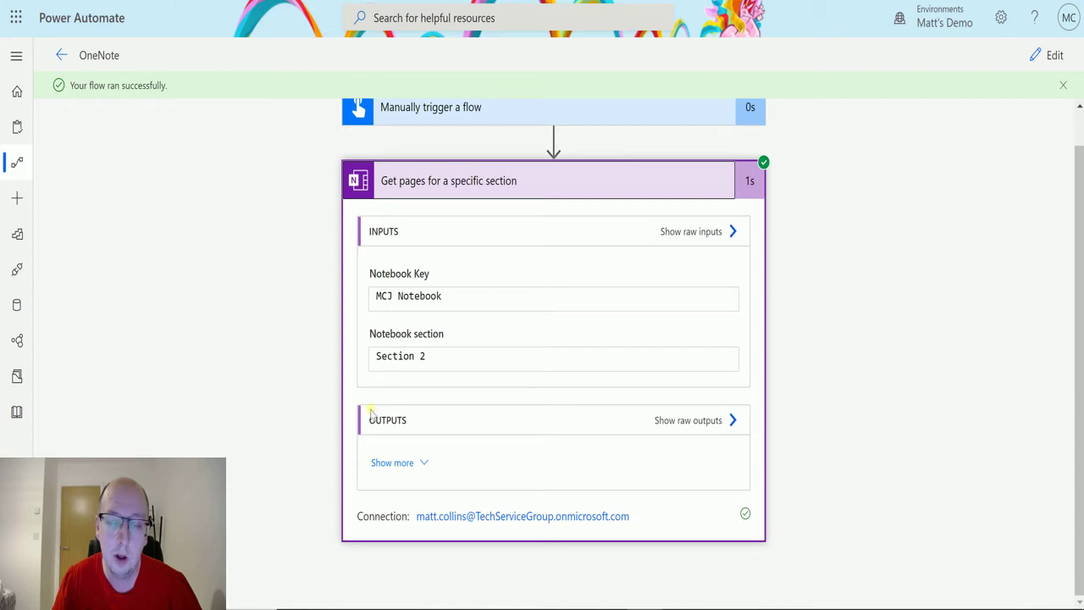
{"action": "left_click", "coordinate": [398, 464]}
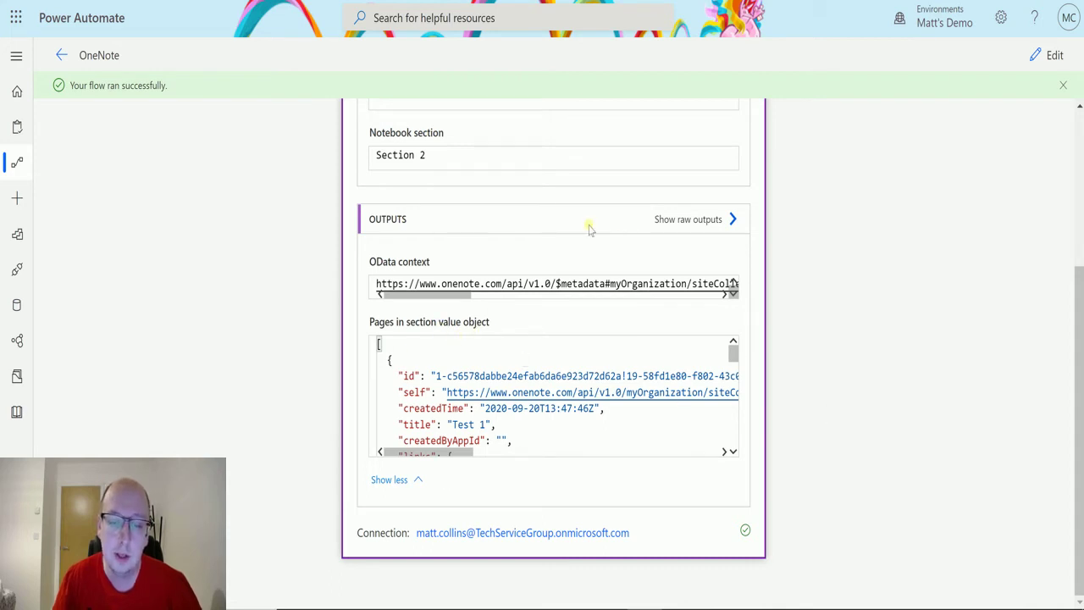
{"action": "left_click", "coordinate": [676, 222]}
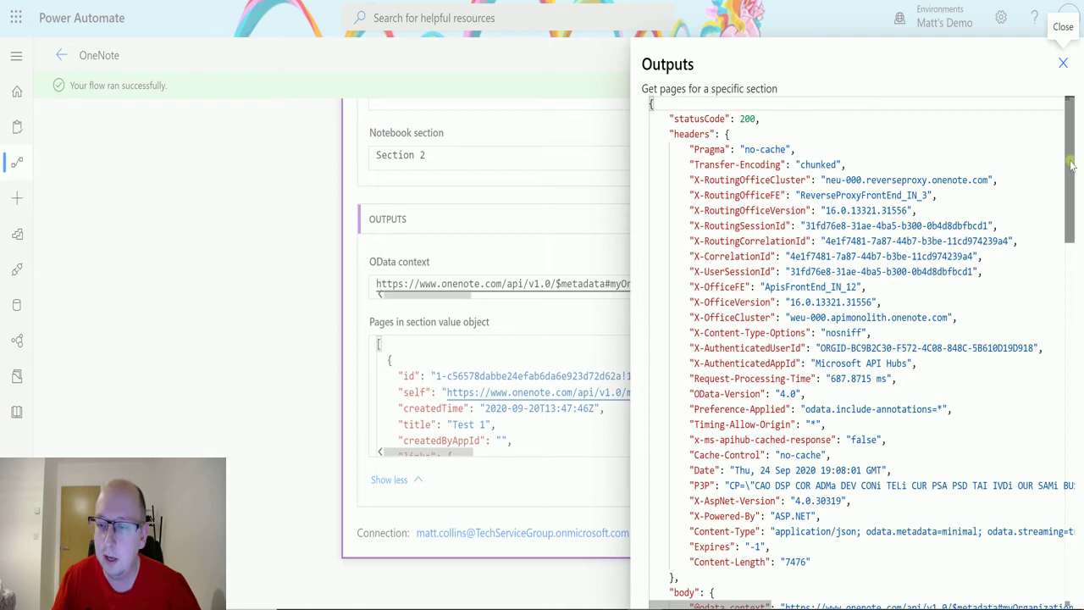
{"action": "left_click_drag", "start_coordinate": [1072, 165], "coordinate": [1075, 287]}
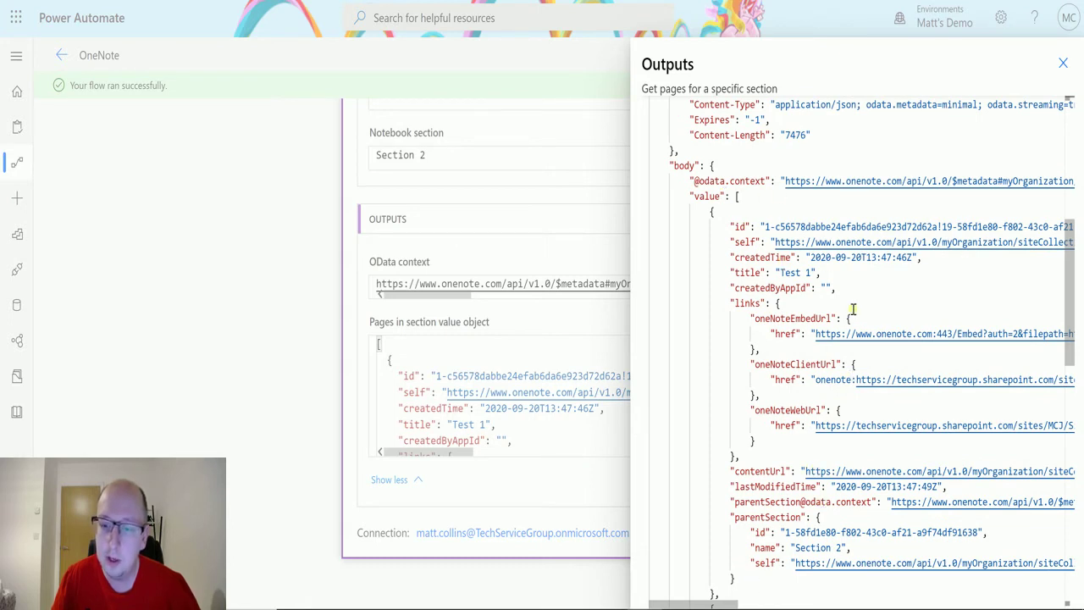
{"action": "left_click", "coordinate": [711, 210]}
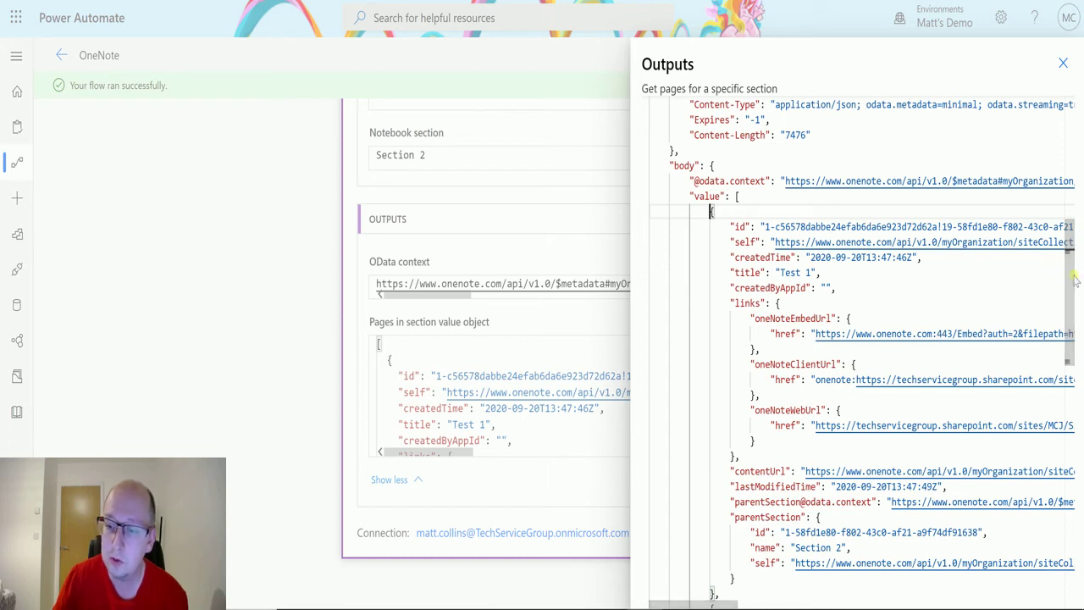
{"action": "scroll", "coordinate": [1074, 279], "scroll_direction": "down", "scroll_amount": 5}
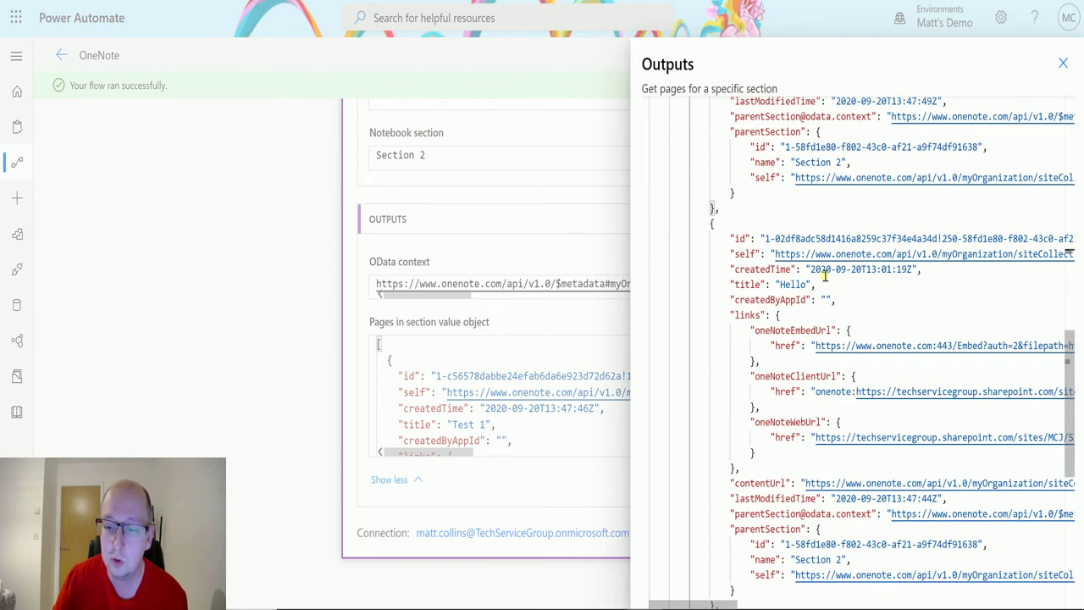
{"action": "scroll", "coordinate": [749, 324], "scroll_direction": "down", "scroll_amount": 5}
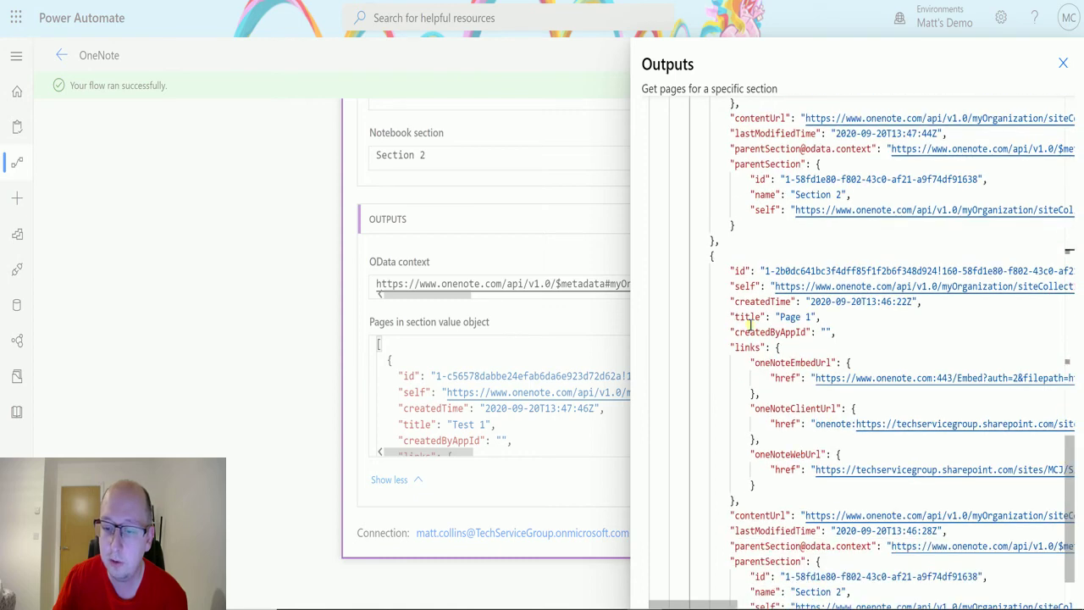
- Close the raw outputs panel and return the flow to edit mode
{"action": "left_click", "coordinate": [1066, 65]}
{"action": "scroll", "coordinate": [549, 375], "scroll_direction": "up", "scroll_amount": 2}
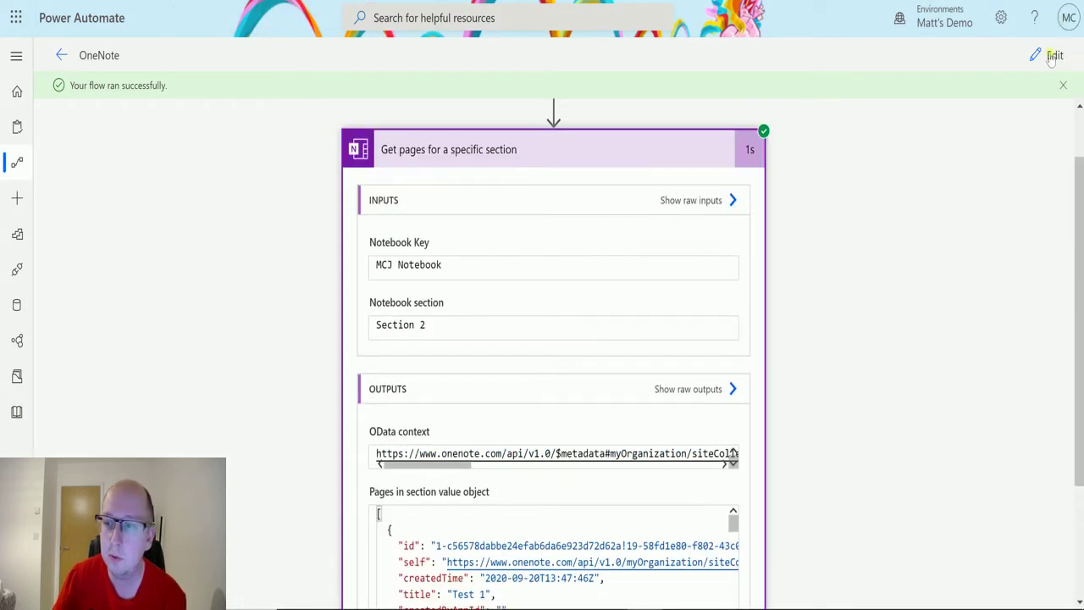
{"action": "left_click", "coordinate": [1051, 56]}
- Add a Data Operation Compose with dynamic Page title, auto-wrapped in Apply to each
{"action": "left_click", "coordinate": [520, 370]}
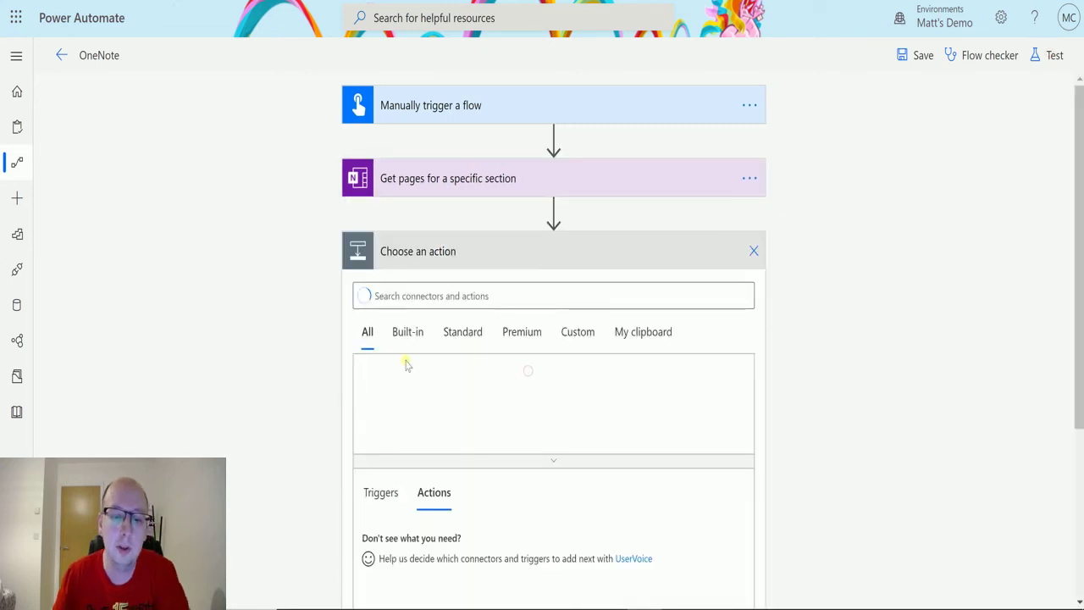
{"action": "type", "text": "compose"}
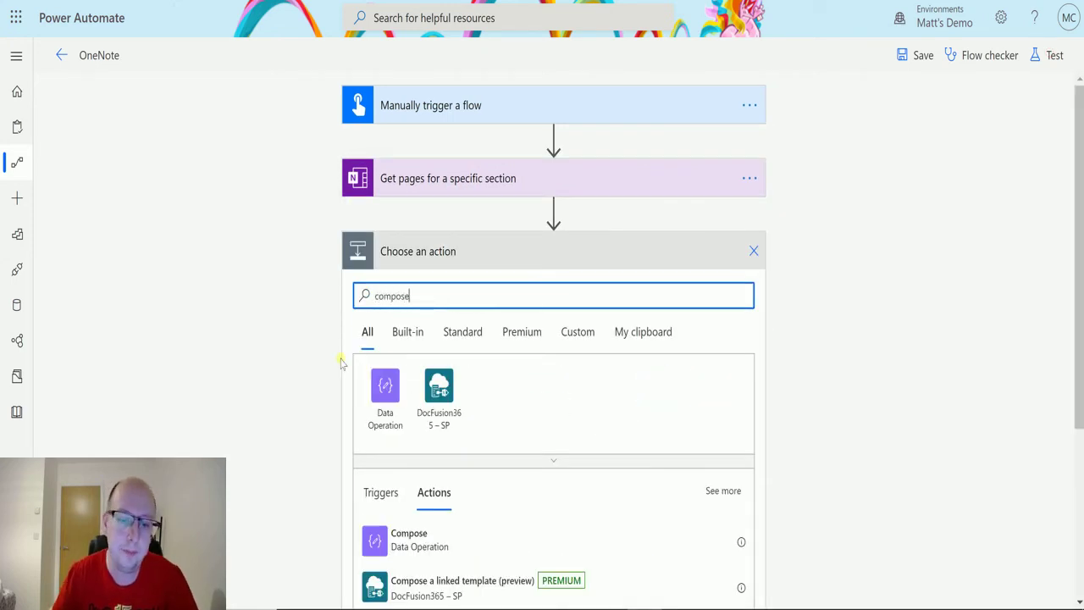
{"action": "left_click", "coordinate": [385, 386]}
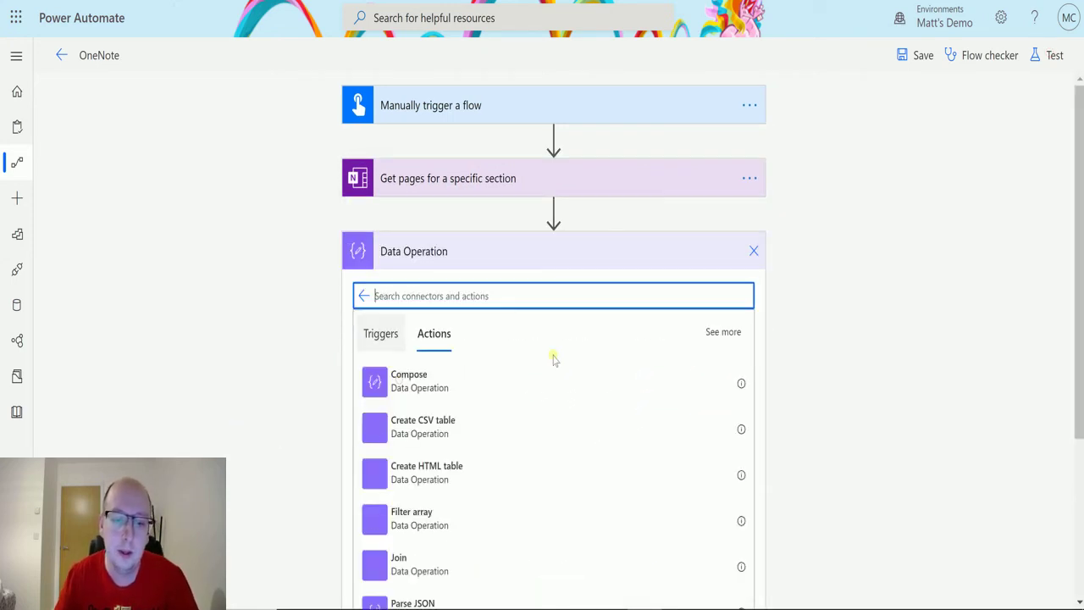
{"action": "left_click", "coordinate": [444, 382]}
{"action": "left_click", "coordinate": [467, 312]}
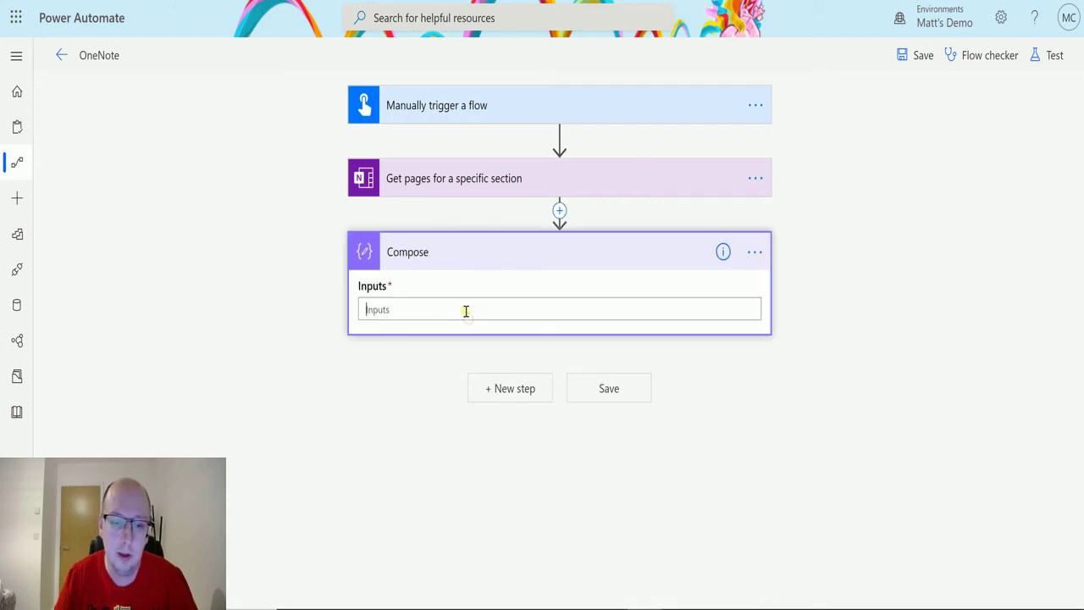
{"action": "type", "text": "title"}
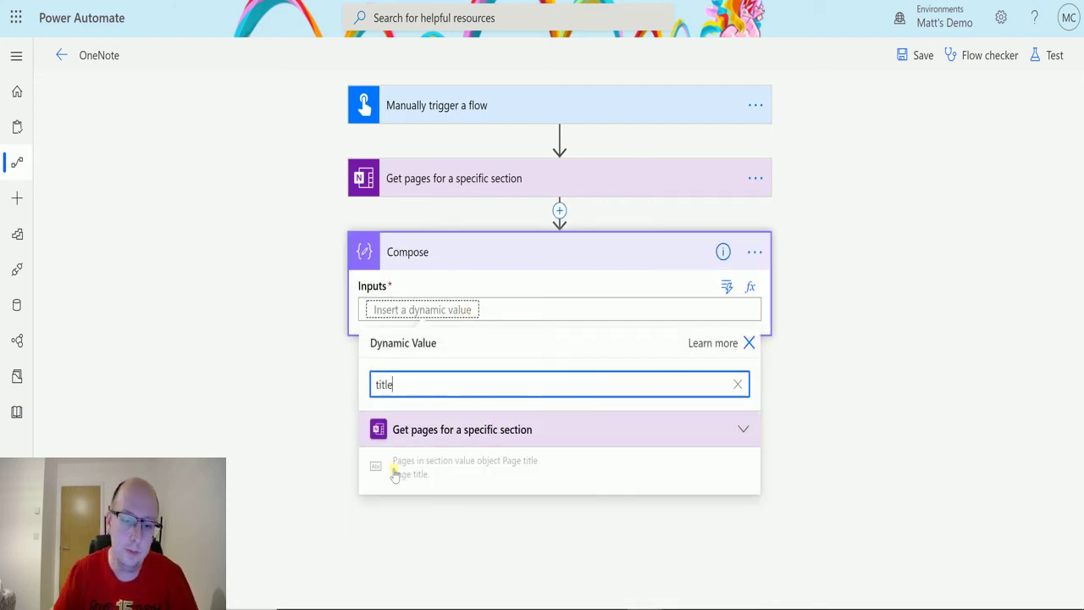
{"action": "left_click", "coordinate": [462, 464]}
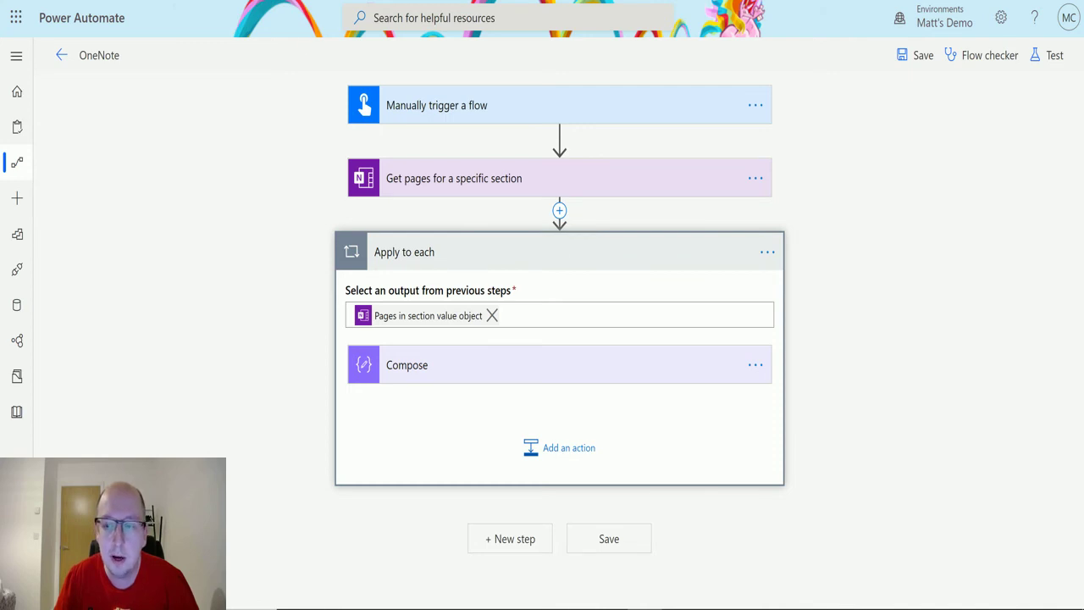
- Save and run a new manual test of the flow
{"action": "left_click", "coordinate": [1055, 55]}
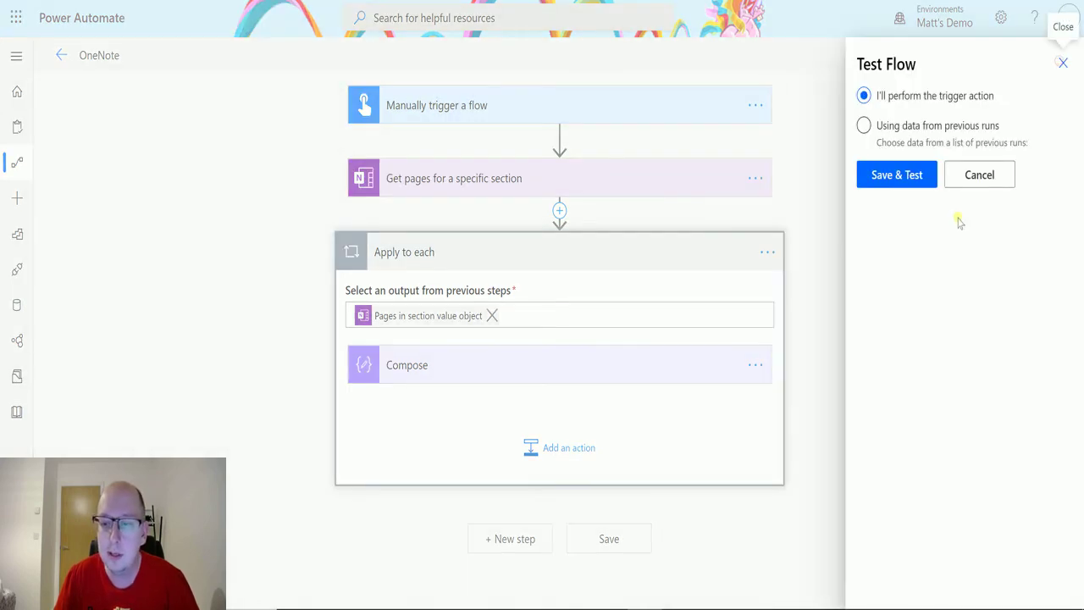
{"action": "left_click", "coordinate": [914, 166]}
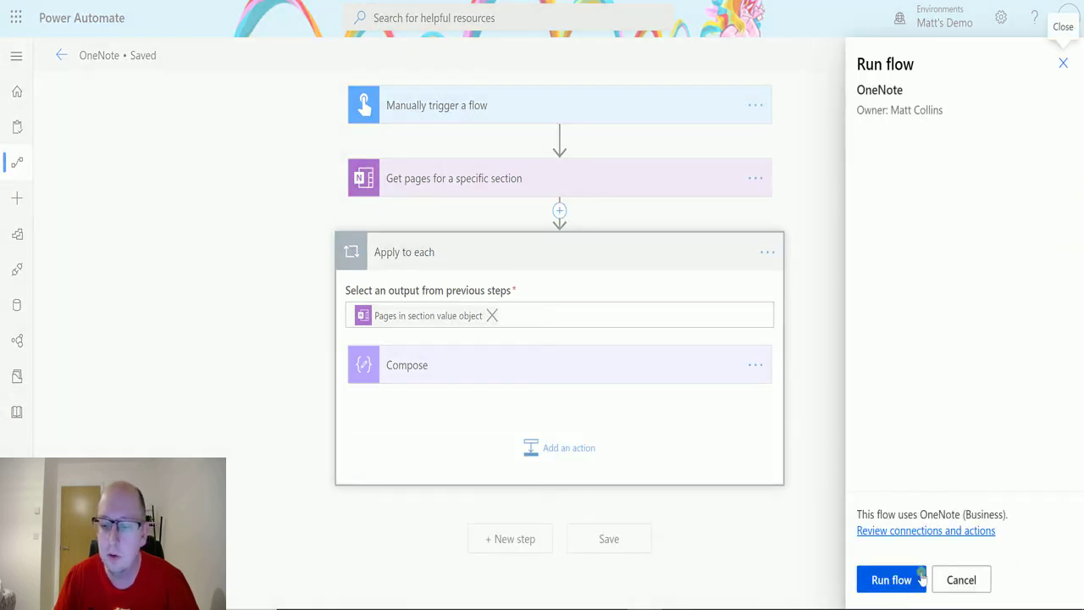
{"action": "left_click", "coordinate": [921, 579]}
{"action": "left_click", "coordinate": [896, 579]}
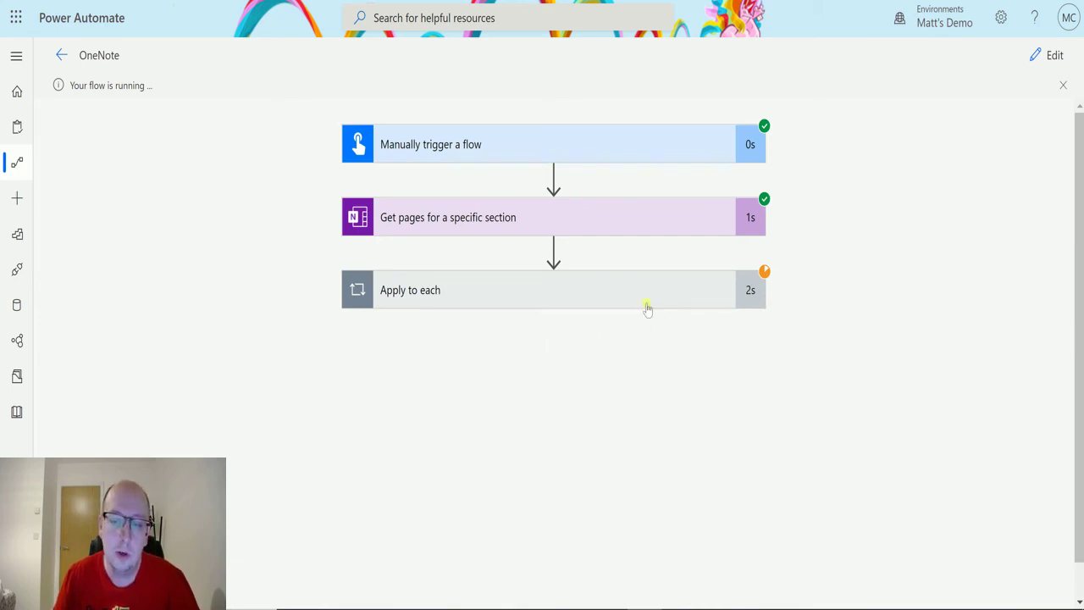
- Check Compose's page title output across all 3 Apply to each iterations
{"action": "left_click", "coordinate": [703, 300]}
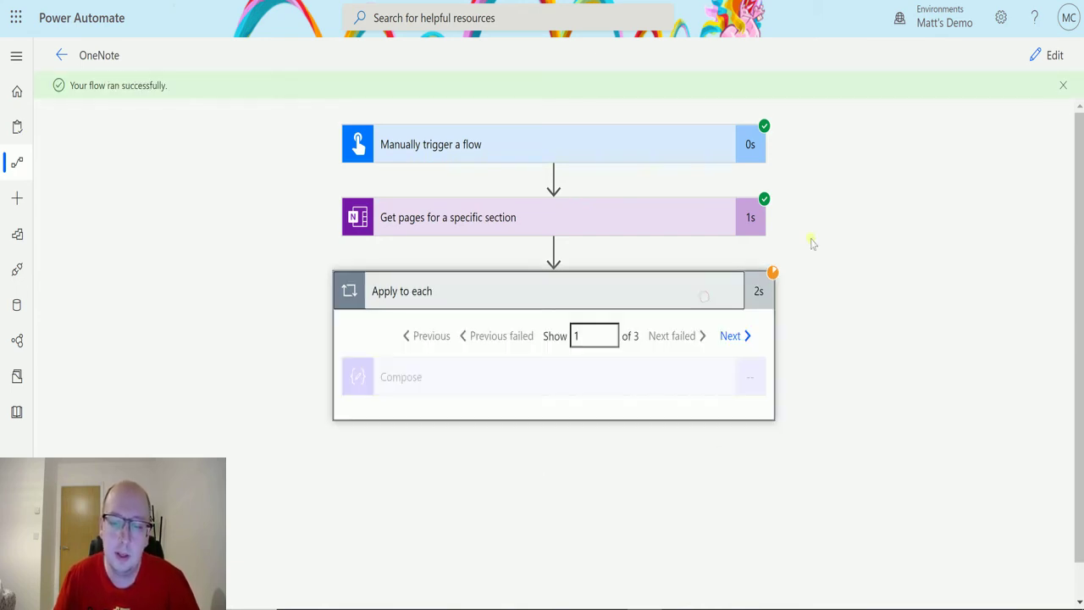
{"action": "left_click", "coordinate": [588, 382]}
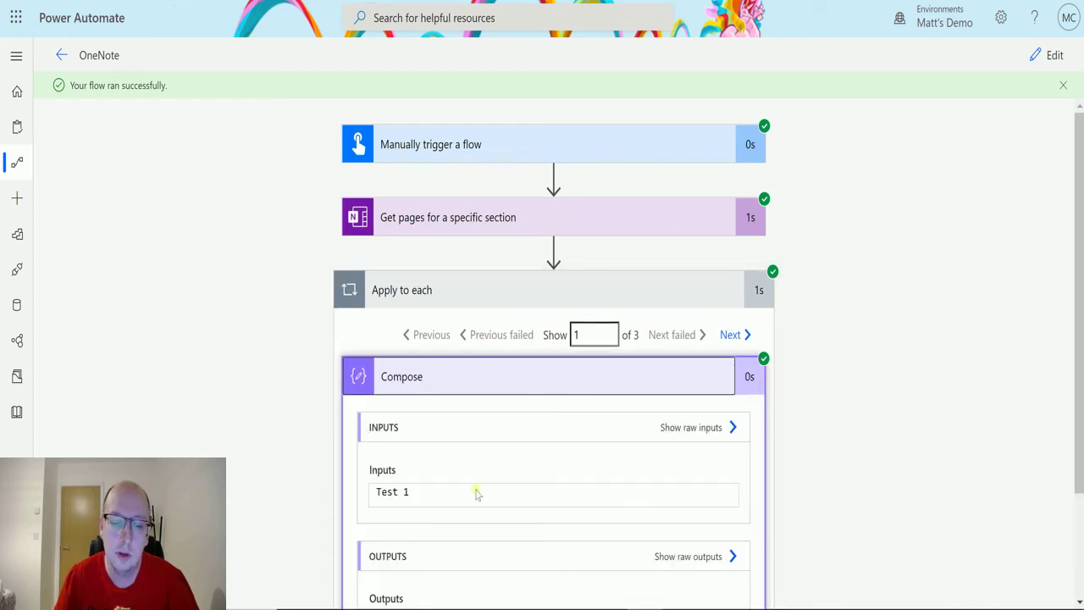
{"action": "scroll", "coordinate": [408, 501], "scroll_direction": "down", "scroll_amount": 1}
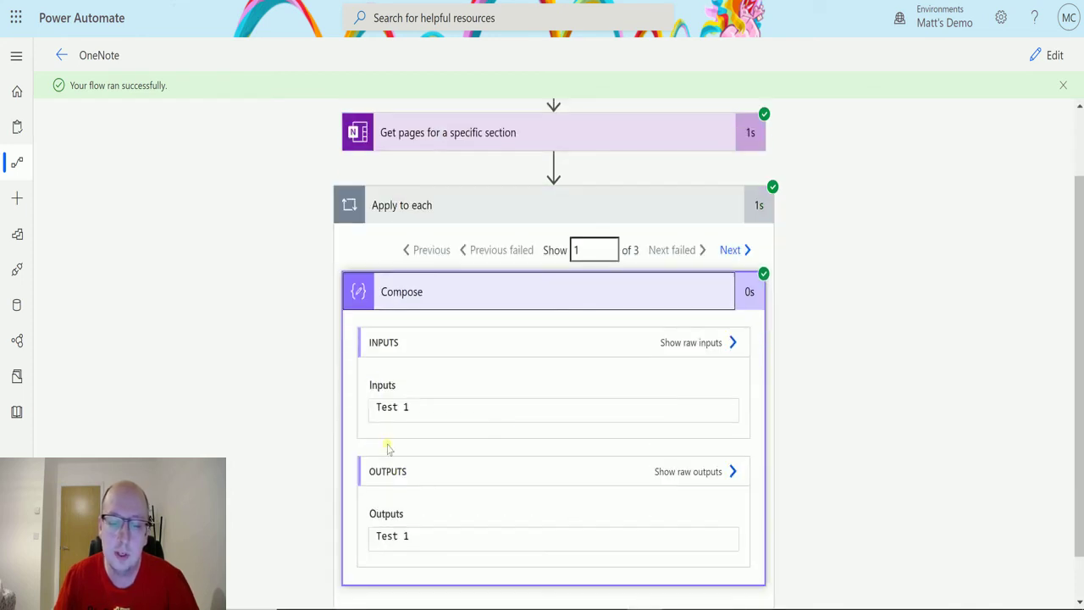
{"action": "left_click", "coordinate": [734, 250]}
{"action": "left_click", "coordinate": [734, 251]}
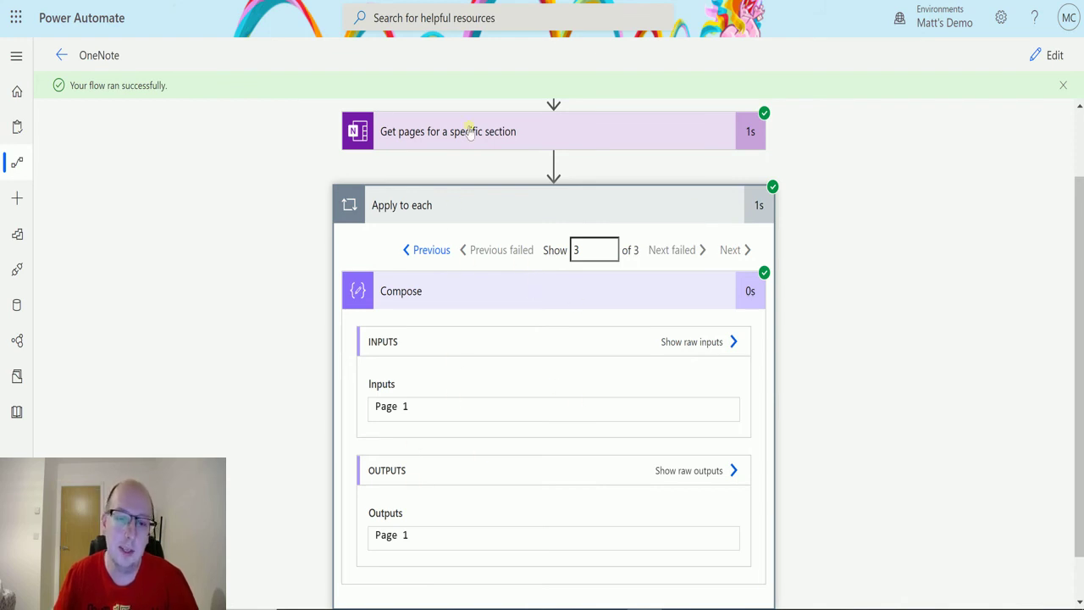
{"action": "scroll", "coordinate": [501, 194], "scroll_direction": "up", "scroll_amount": 1}
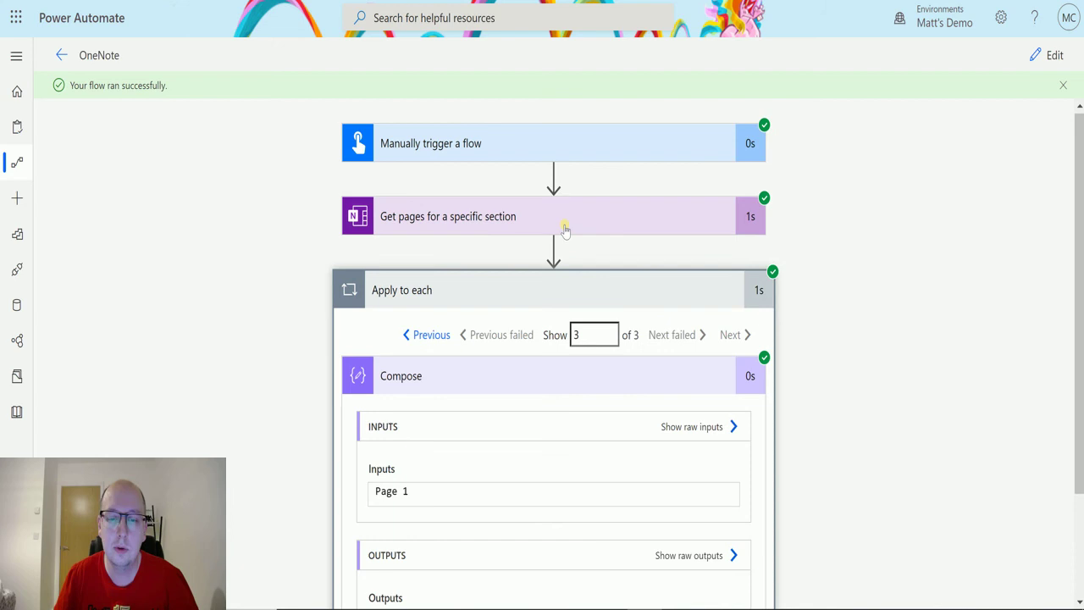